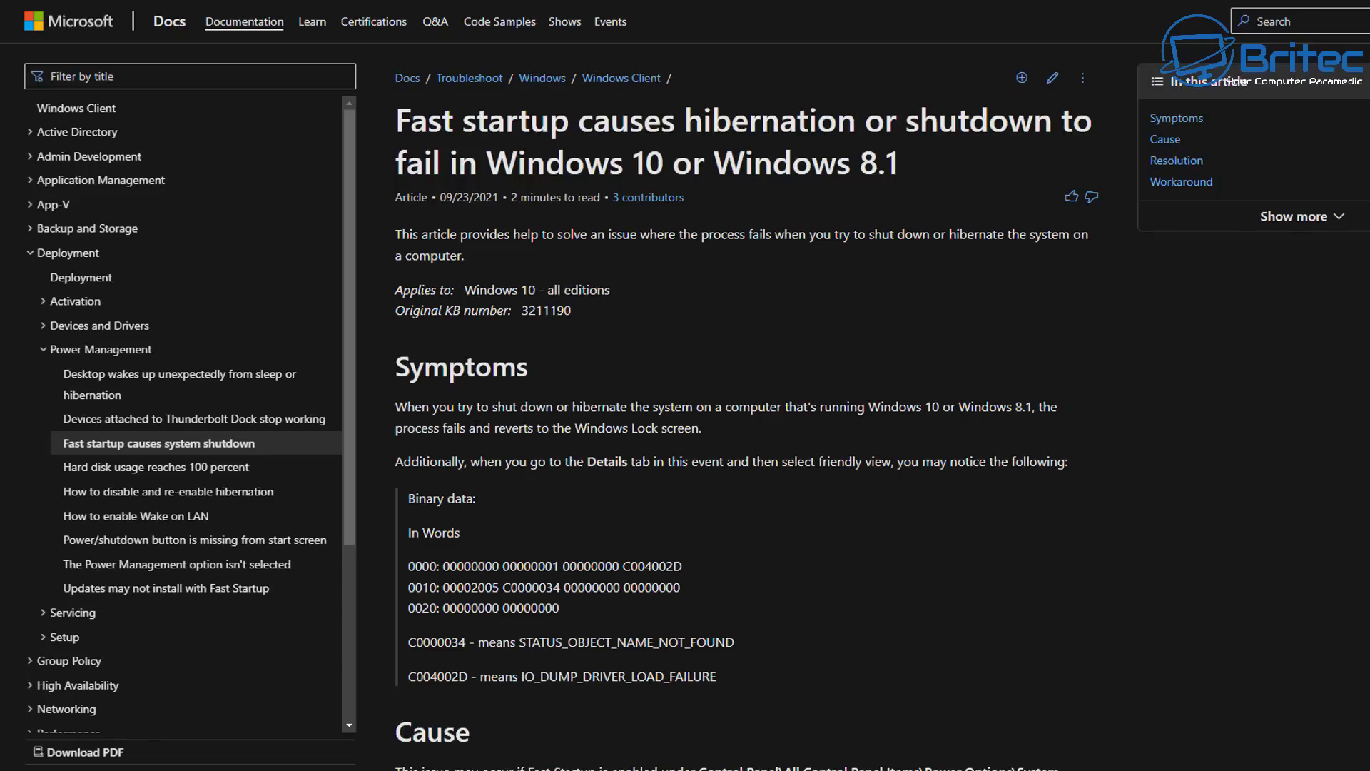
# Find 'cmd' in Windows search and launch Command Prompt.
pyautogui.scroll(-9, 708, 462)
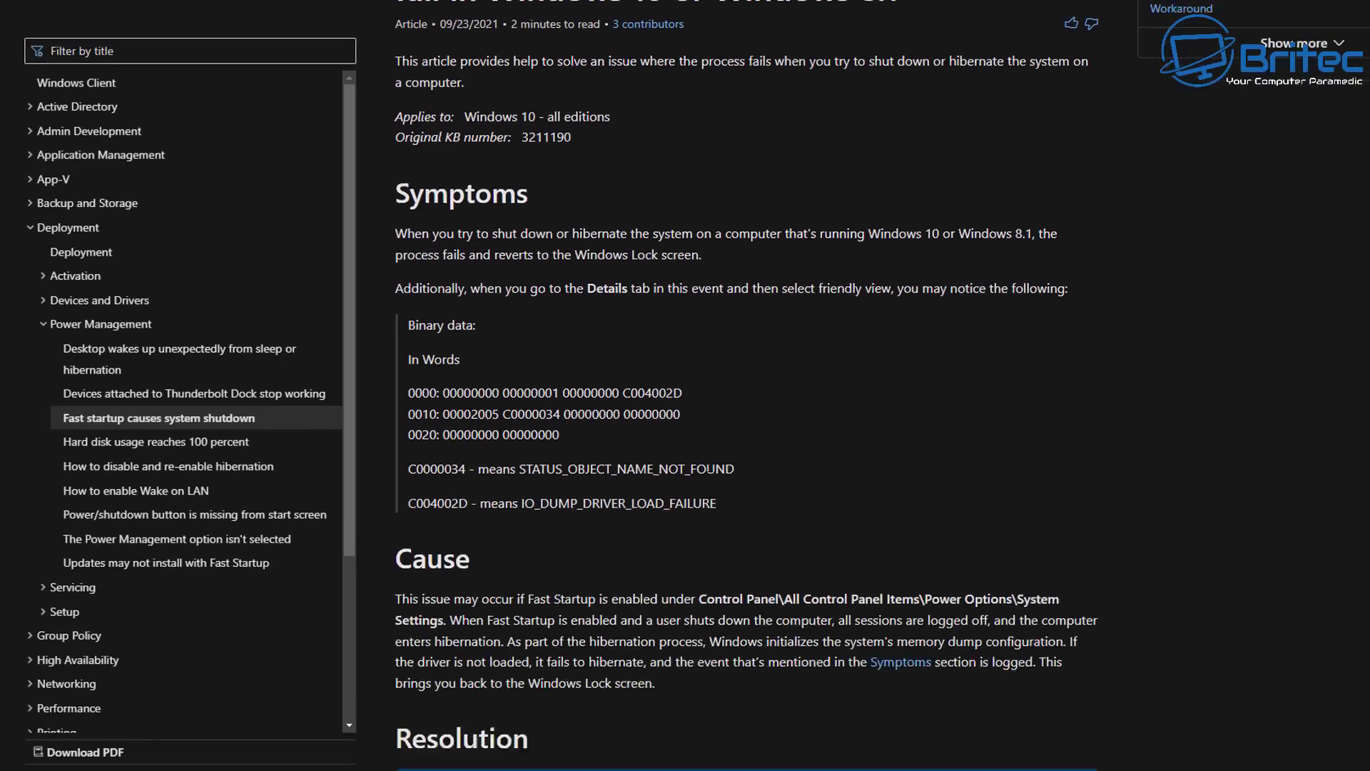
pyautogui.scroll(-1, 711, 463)
pyautogui.scroll(1, 711, 463)
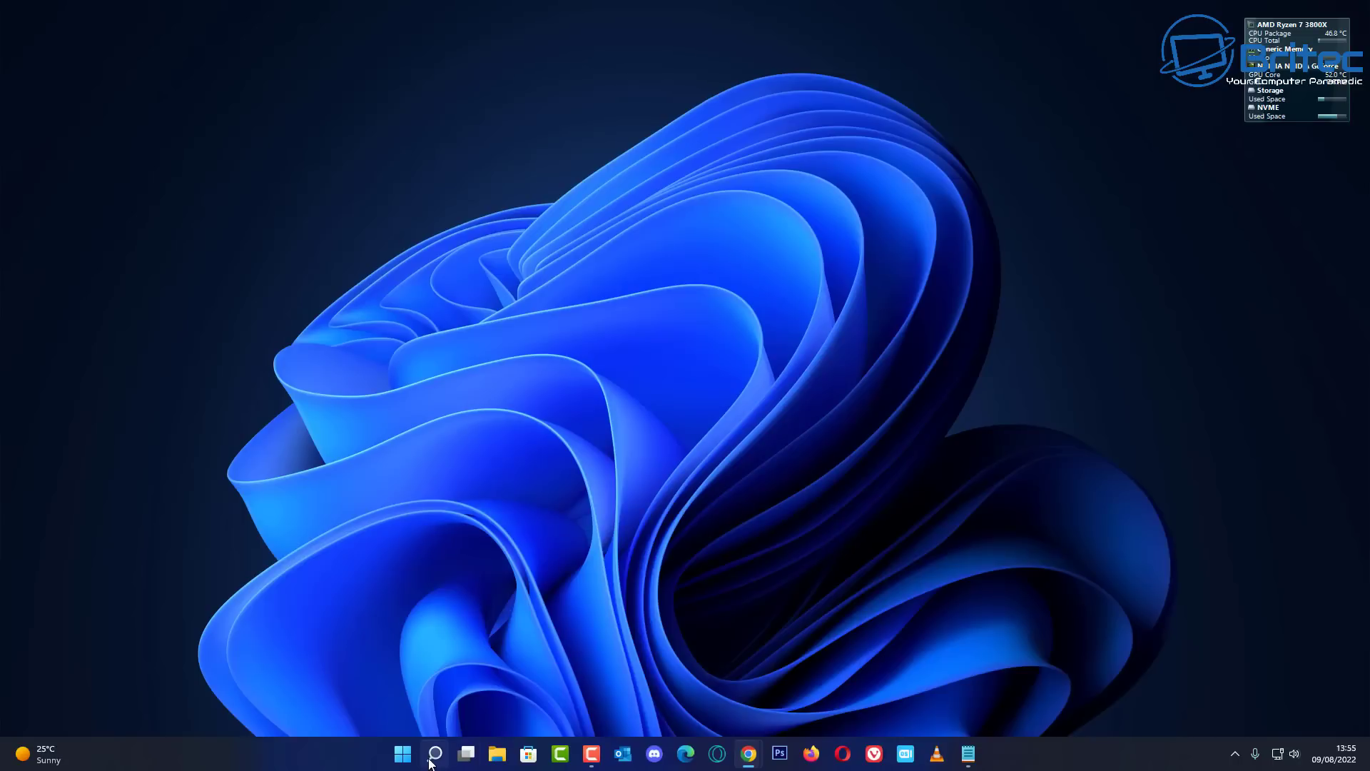
pyautogui.rightClick(434, 753)
pyautogui.click(434, 754)
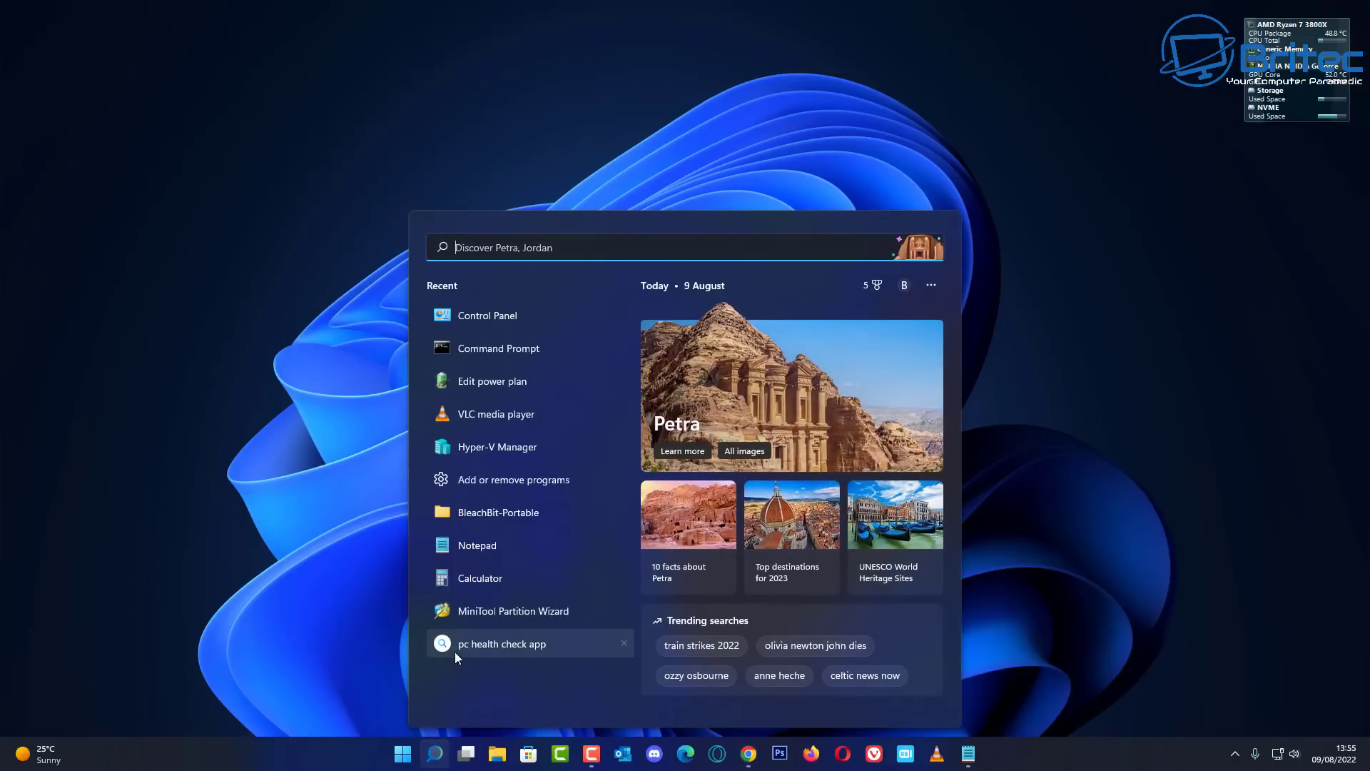
pyautogui.write('cmd')
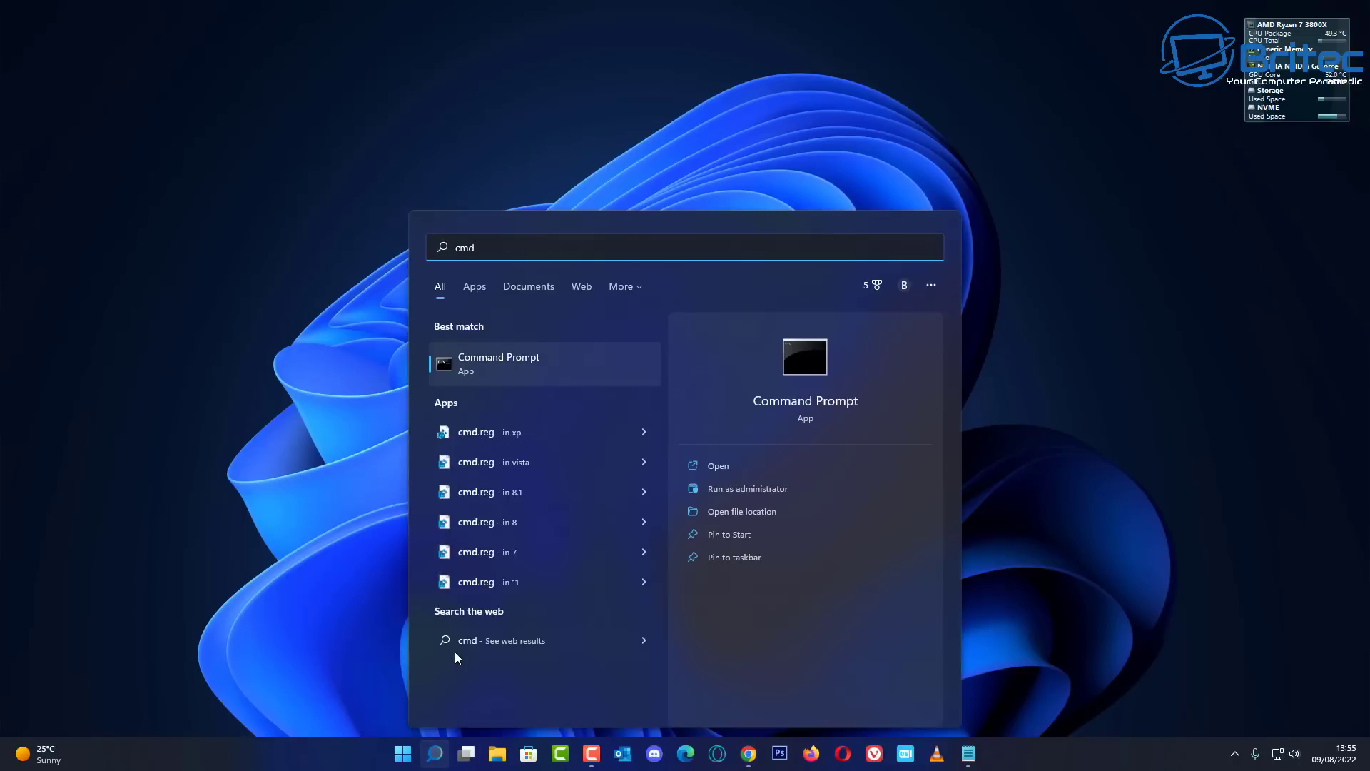
pyautogui.click(554, 361)
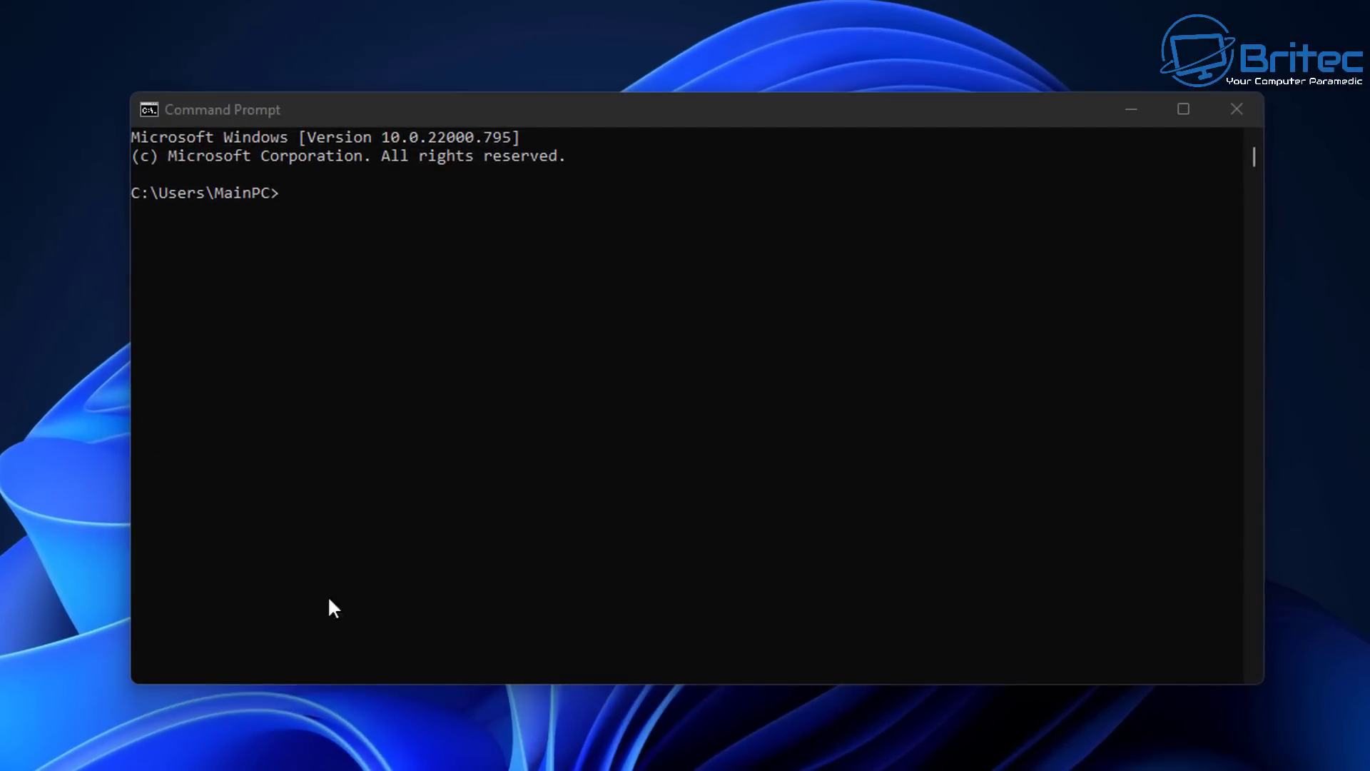
# Run powercfg /availablesleepstates to list the supported sleep states.
pyautogui.click(355, 554)
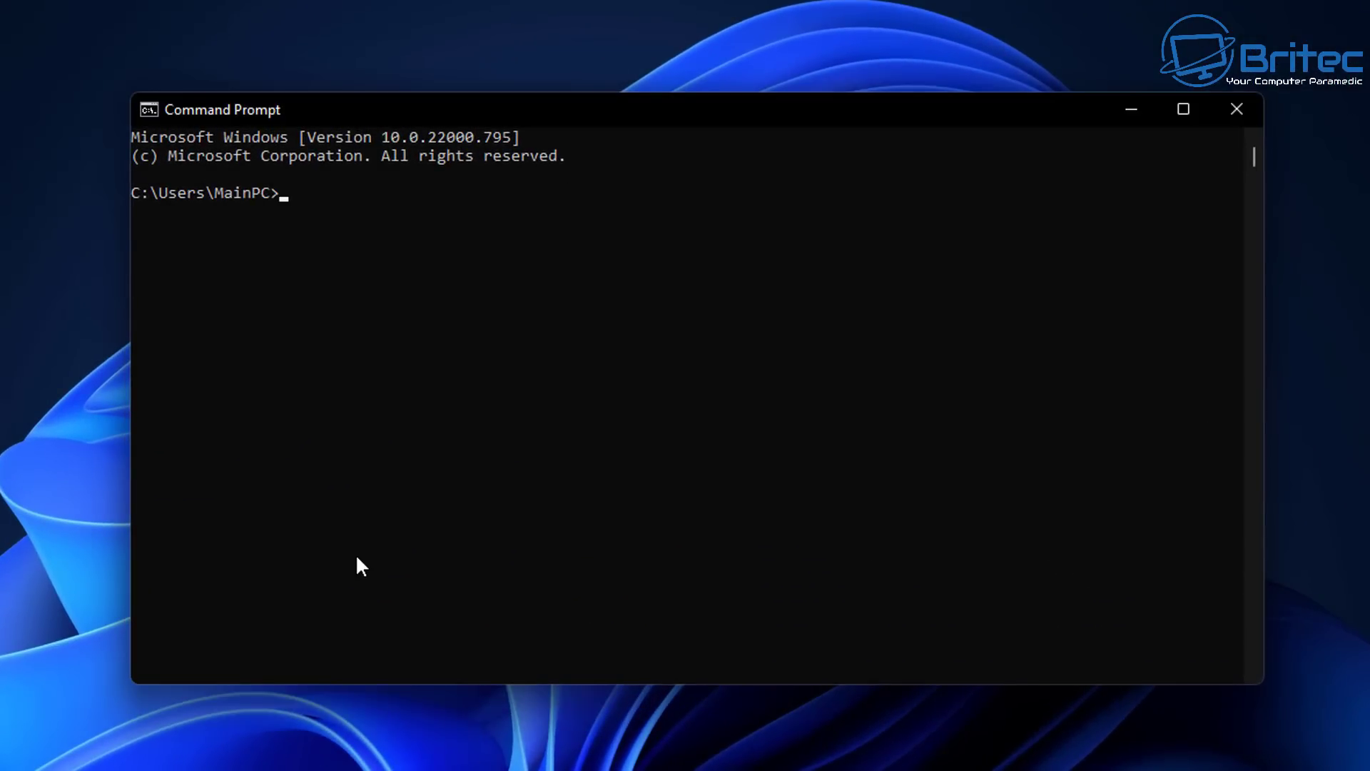
pyautogui.write('powercfg /avail')
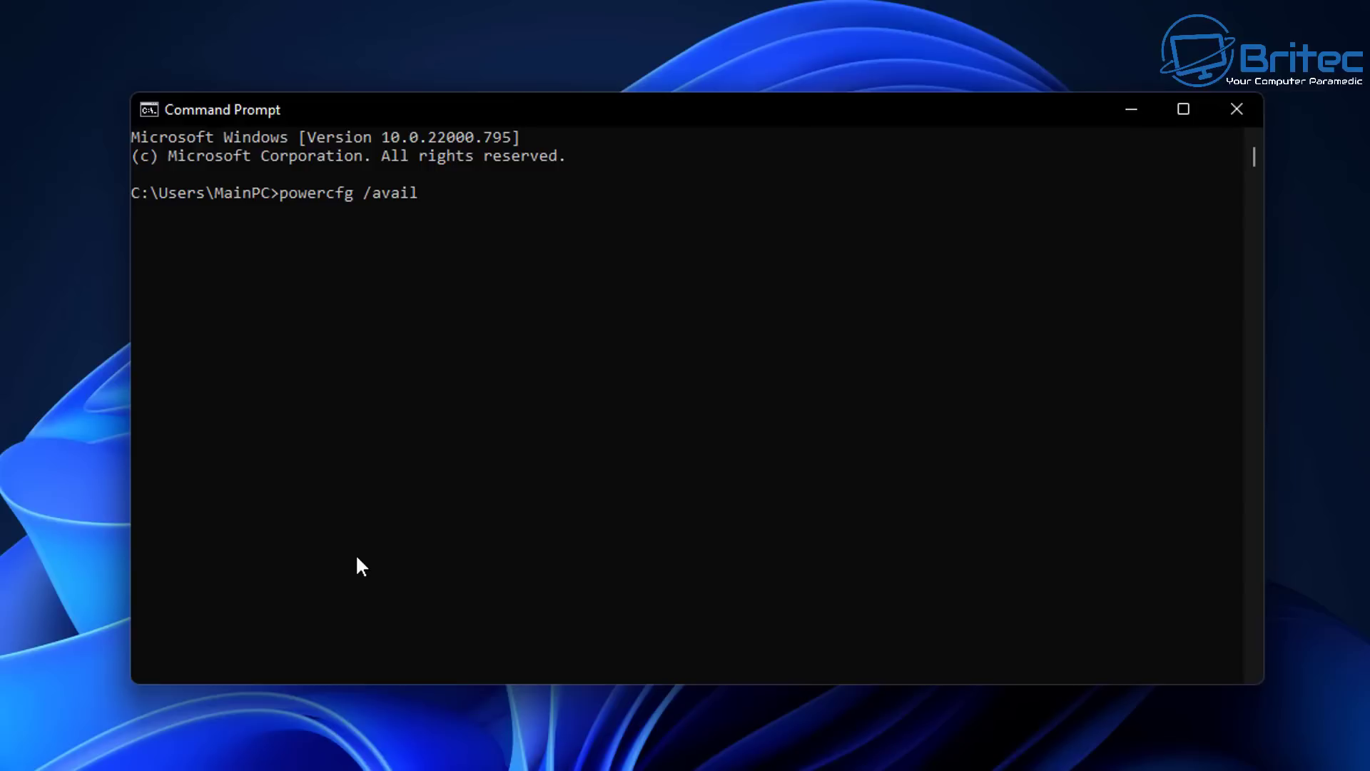
pyautogui.write('ablesleepstat')
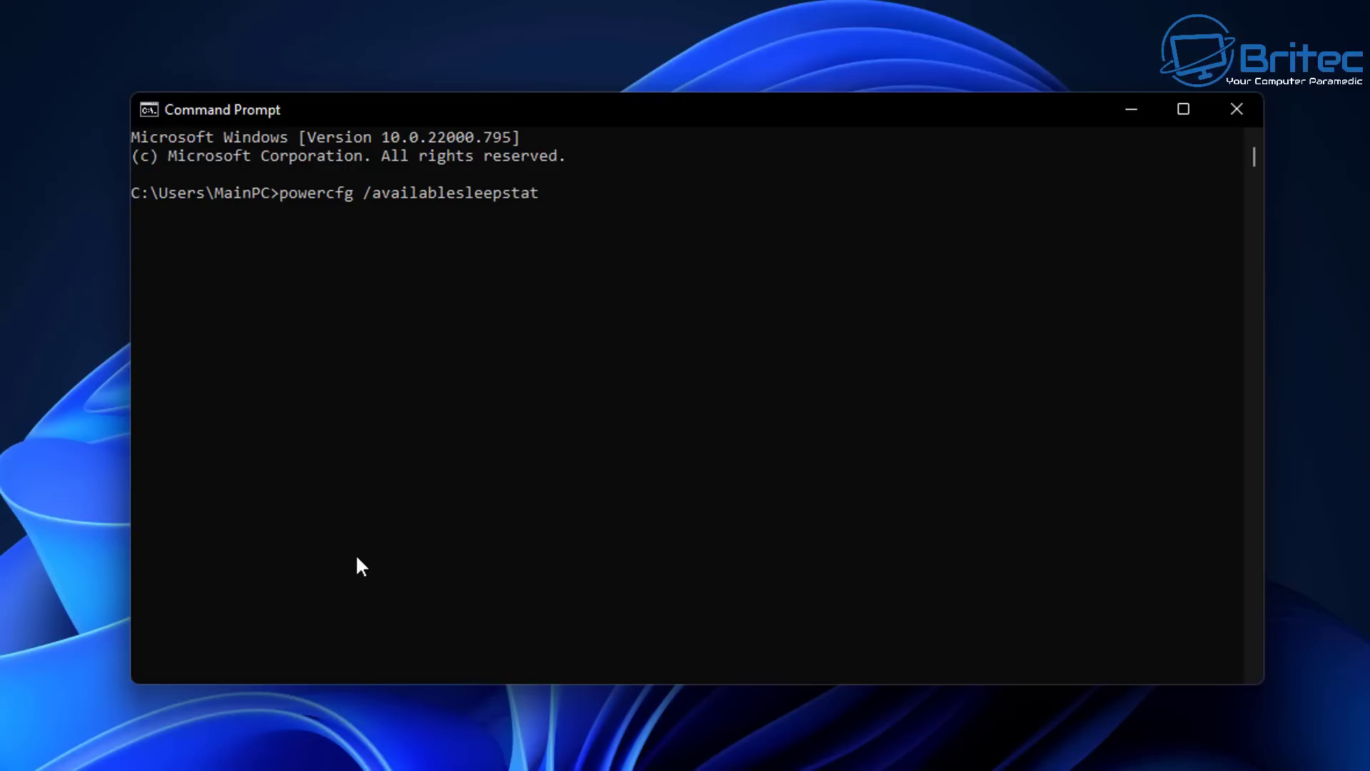
pyautogui.write('es')
pyautogui.press('Return')
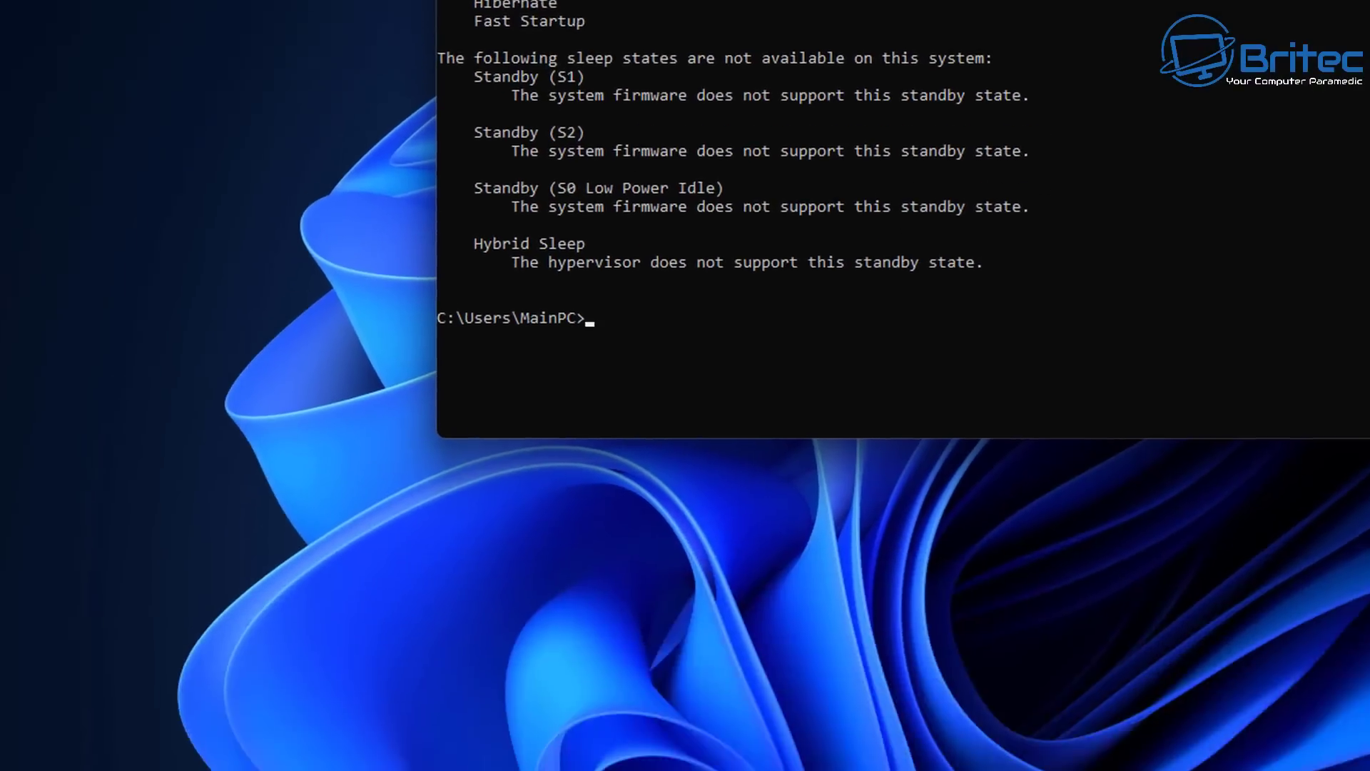
# Close Command Prompt, launch Control Panel via search and go to Hardware and Sound.
pyautogui.click(1249, 108)
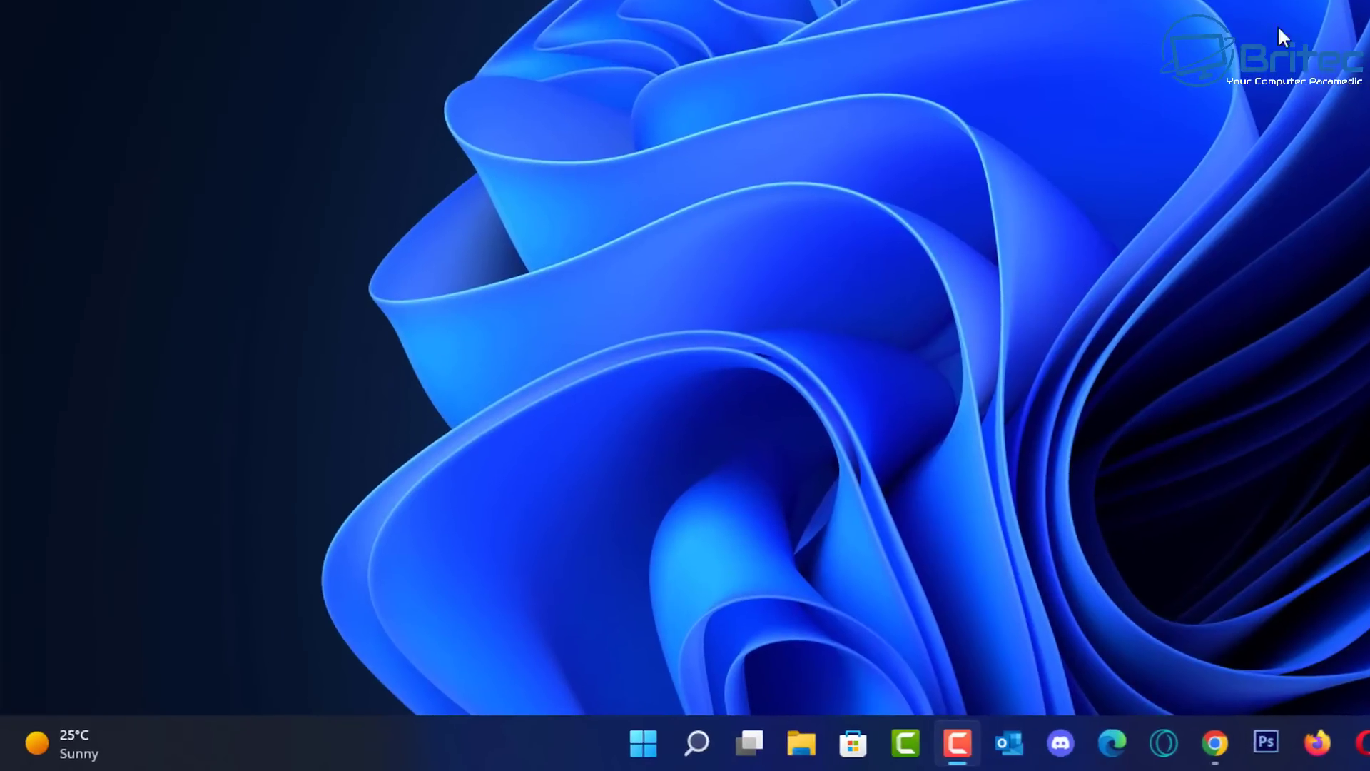
pyautogui.click(708, 742)
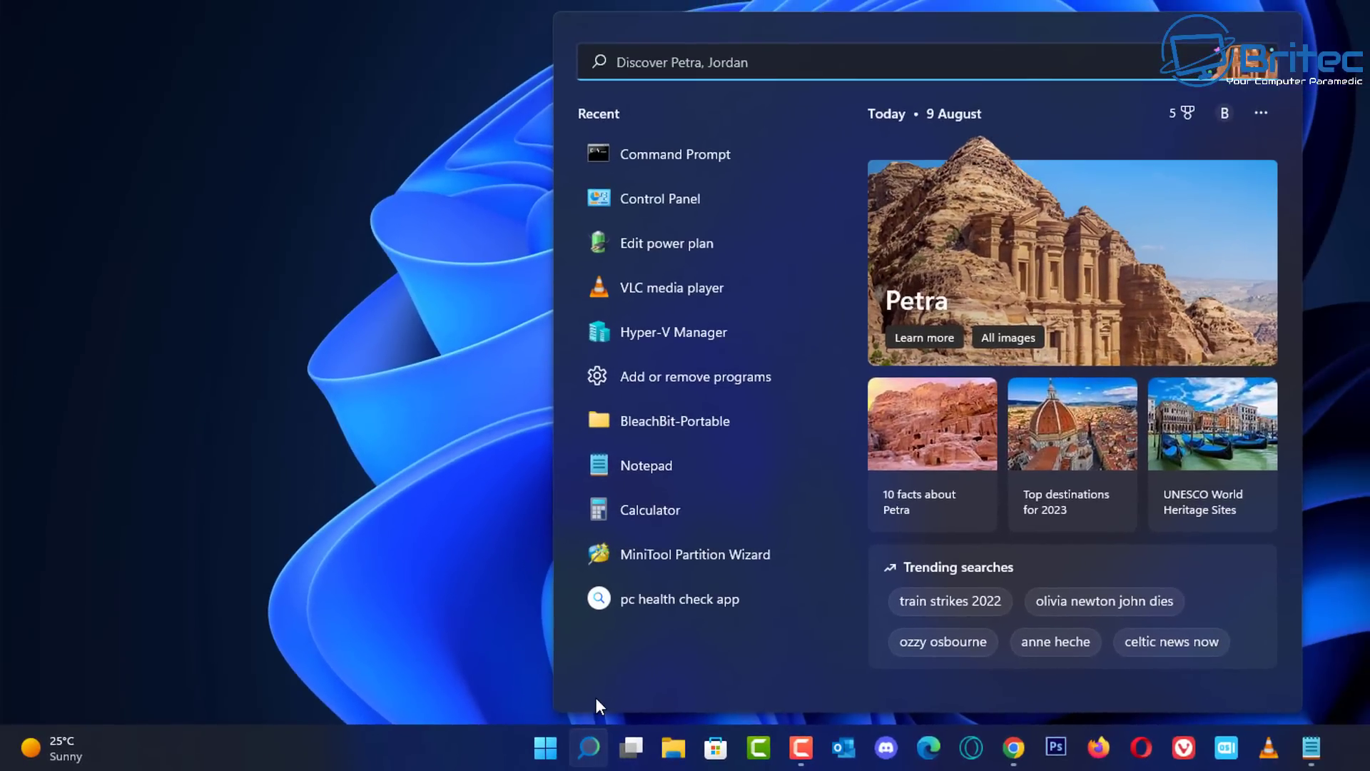
pyautogui.write('control')
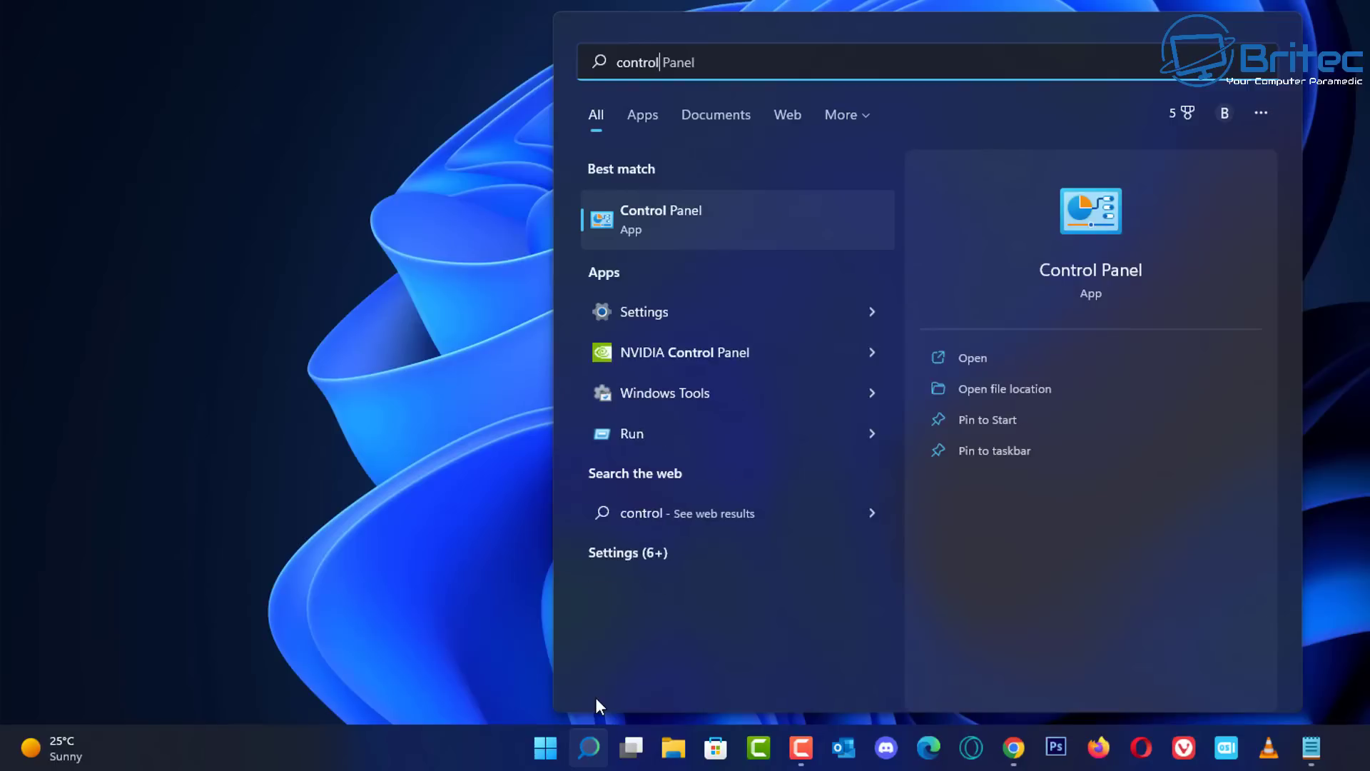
pyautogui.click(673, 230)
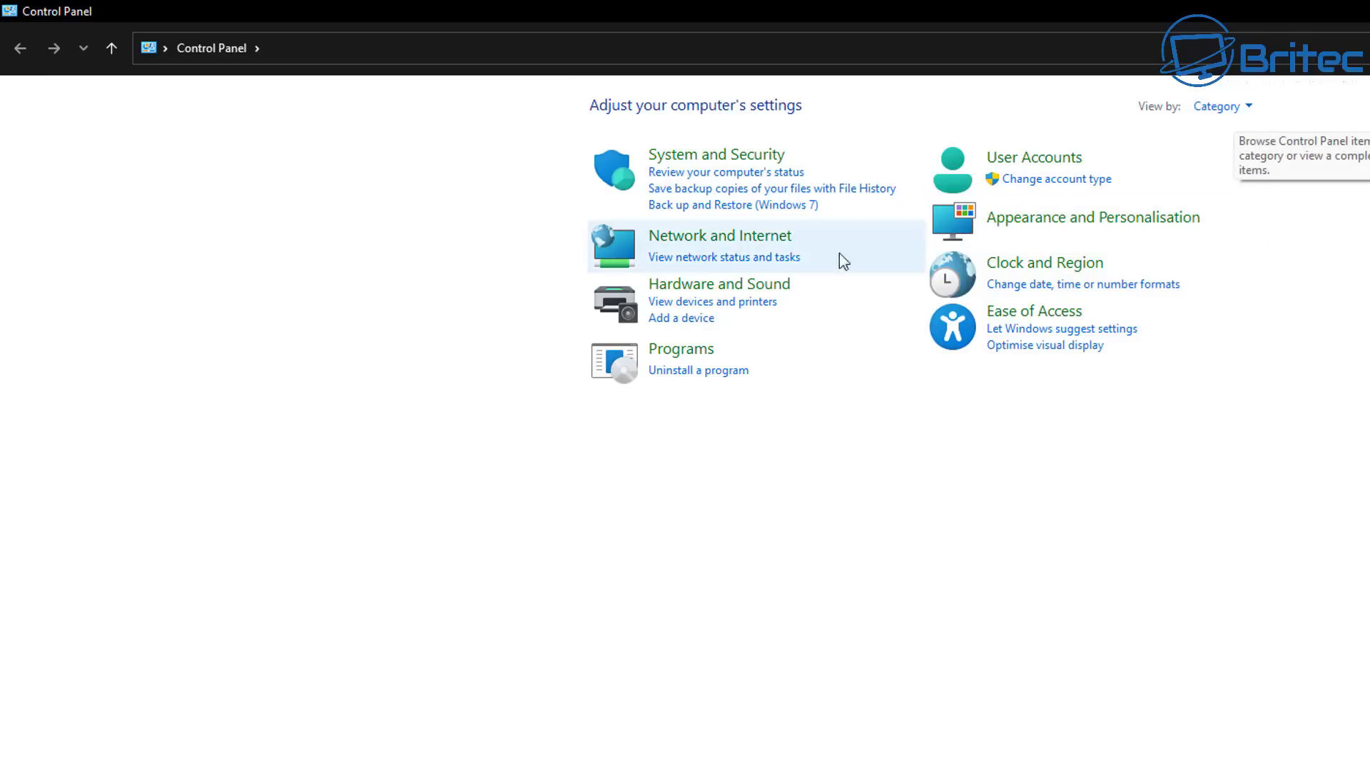
pyautogui.click(718, 291)
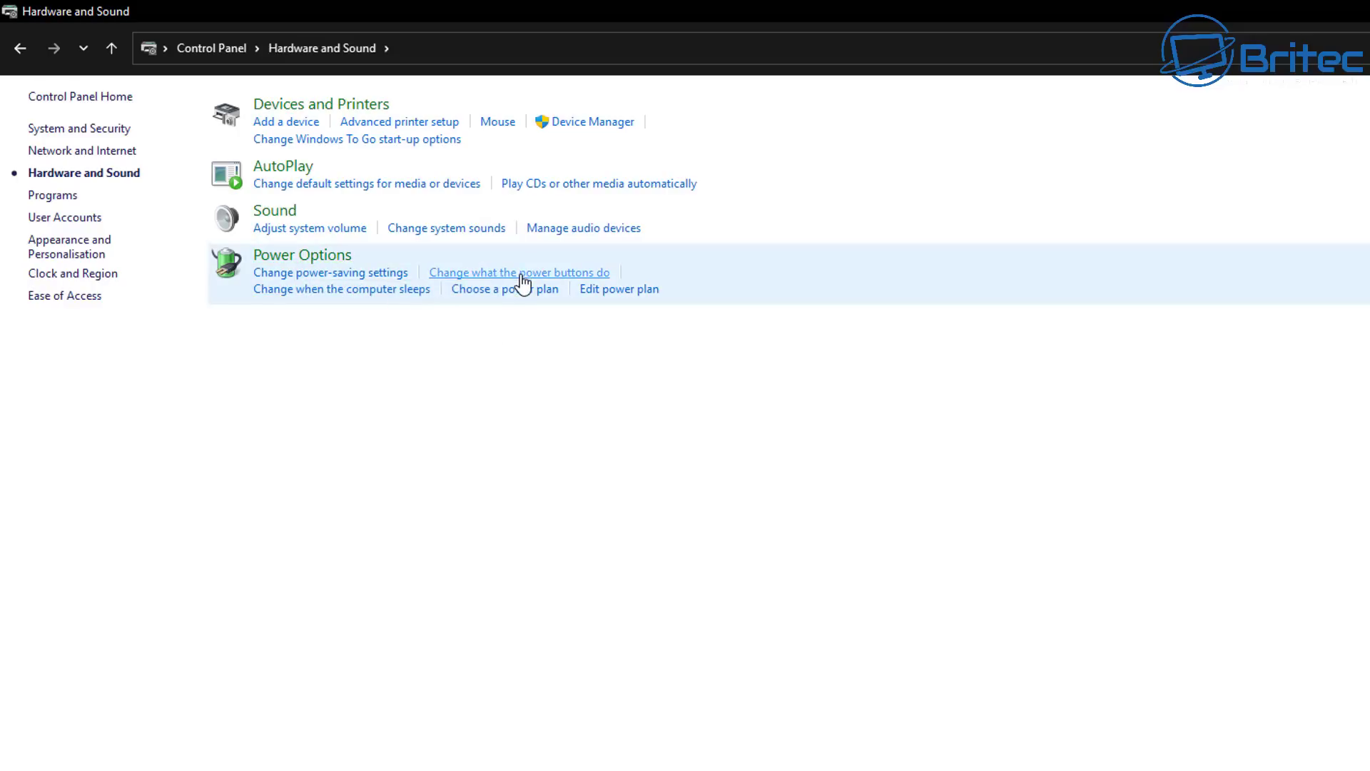
# In the power button settings, untick fast start-up, Sleep and Hibernate, leaving Lock checked.
pyautogui.click(579, 279)
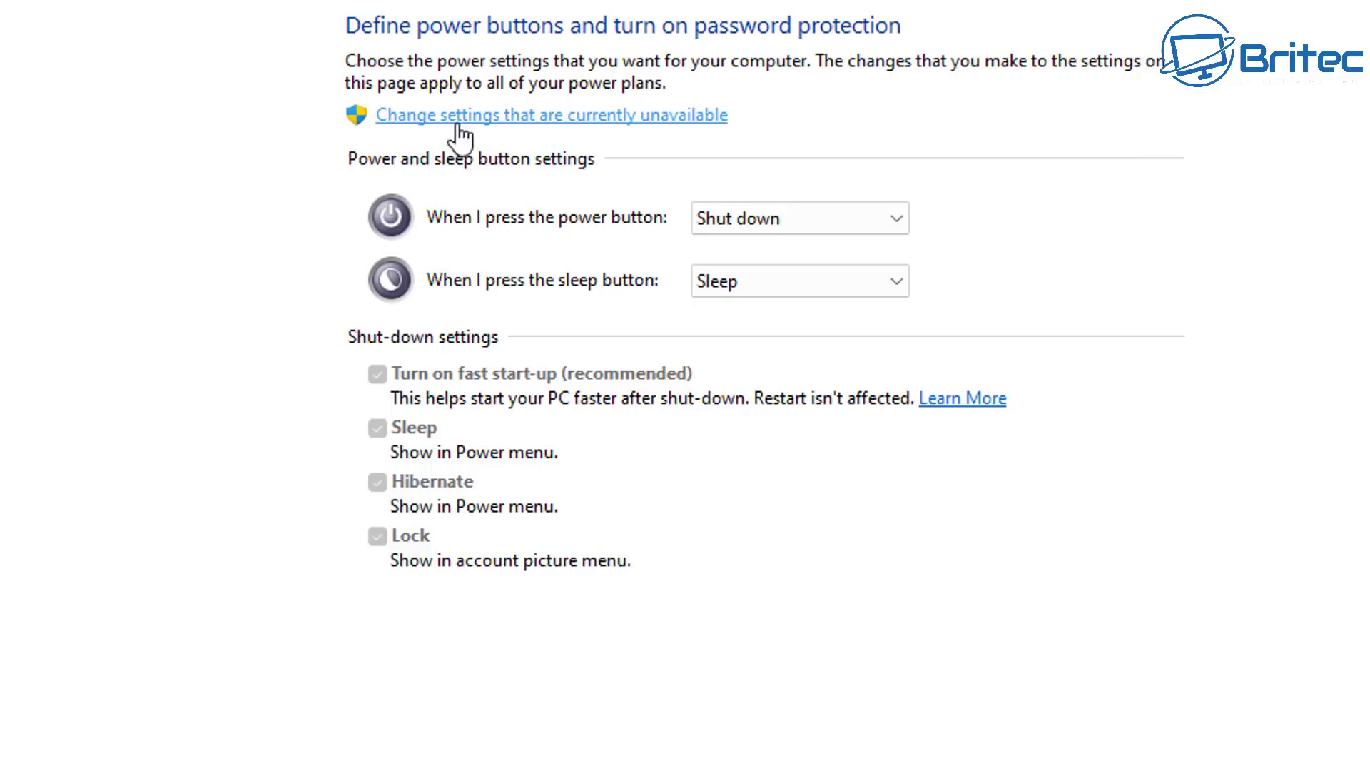
pyautogui.click(633, 121)
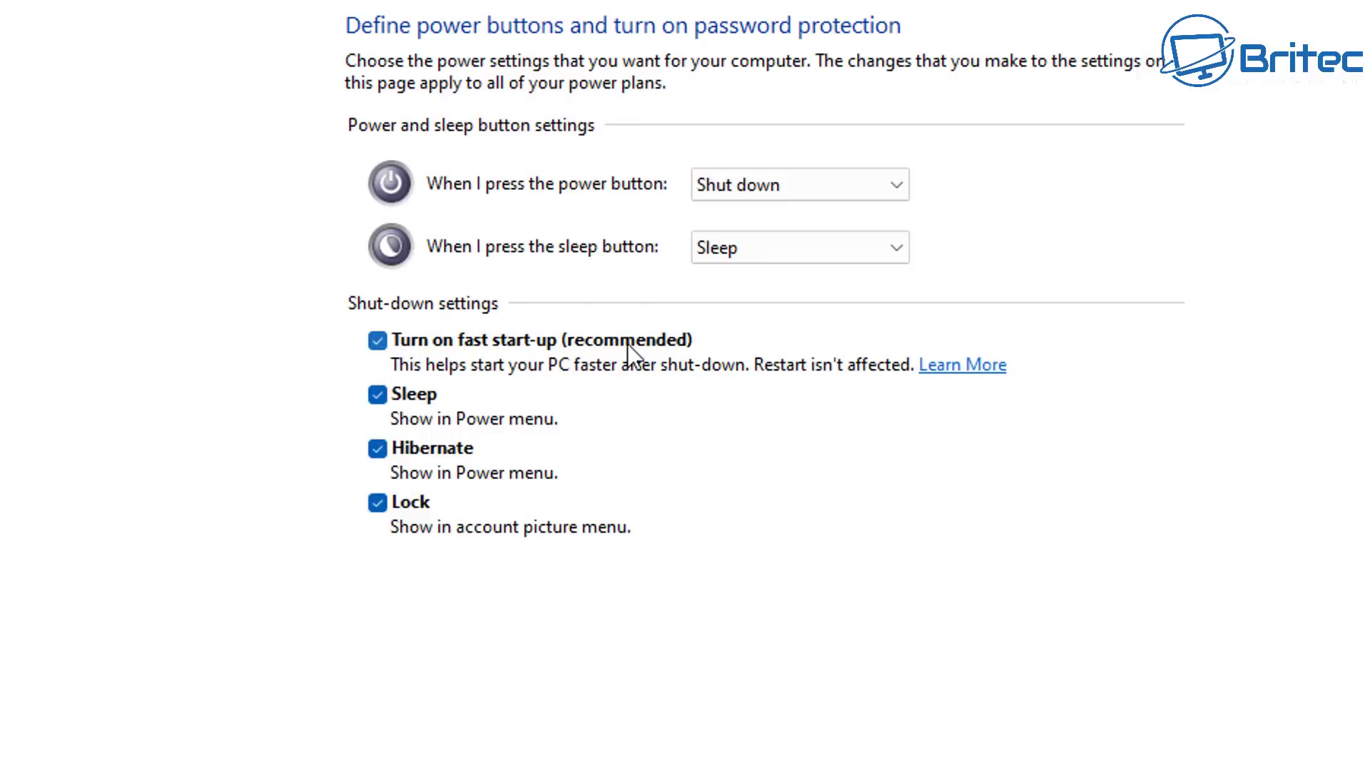
pyautogui.click(385, 346)
pyautogui.click(375, 393)
pyautogui.click(379, 445)
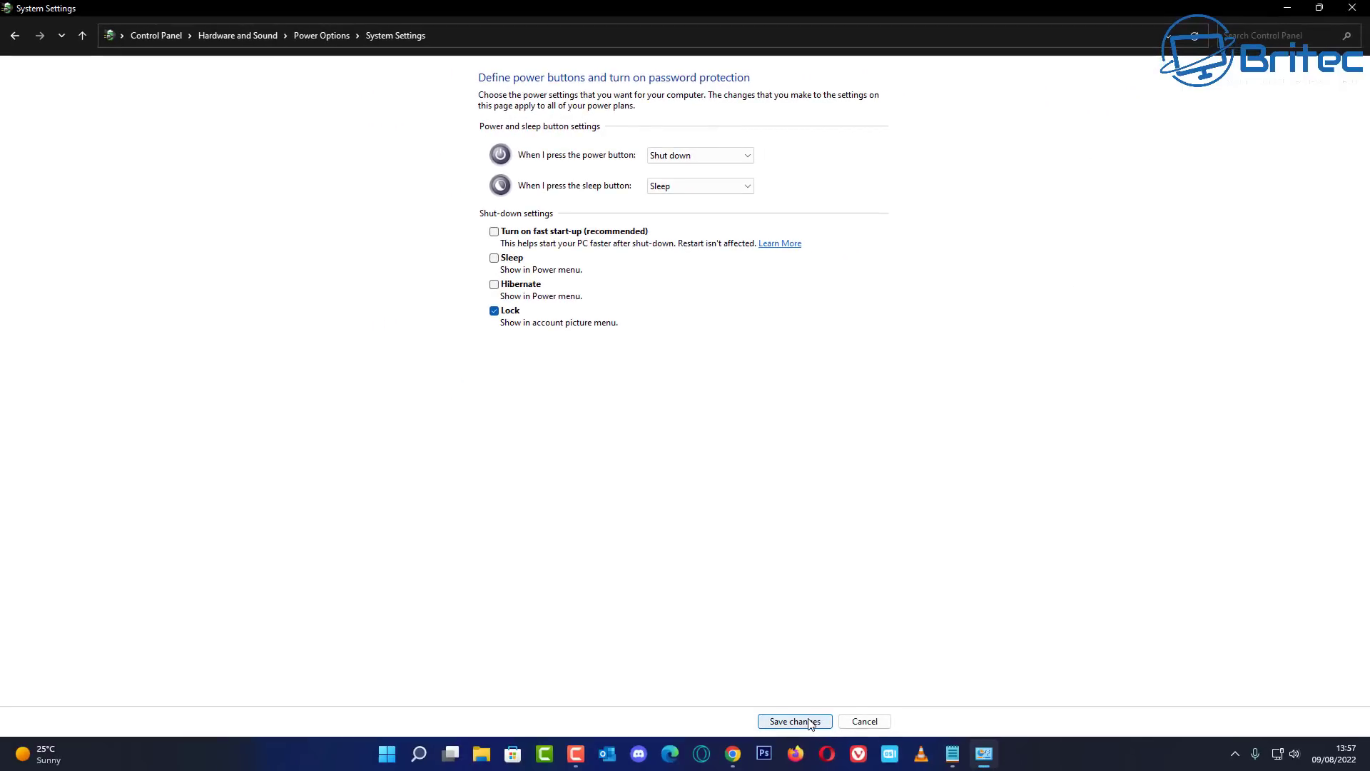
# Save the shut-down changes, activate the Balanced (recommended) plan, and close the window.
pyautogui.click(793, 721)
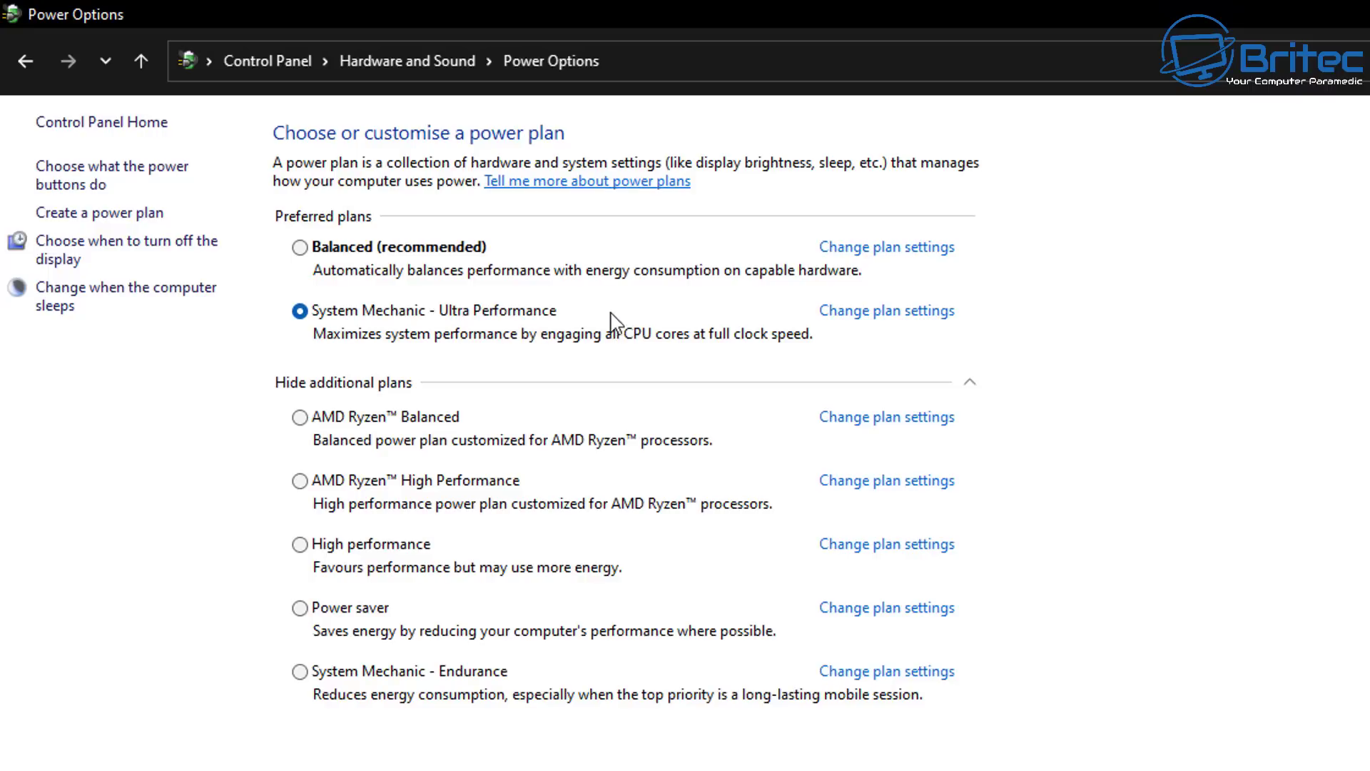
pyautogui.click(300, 247)
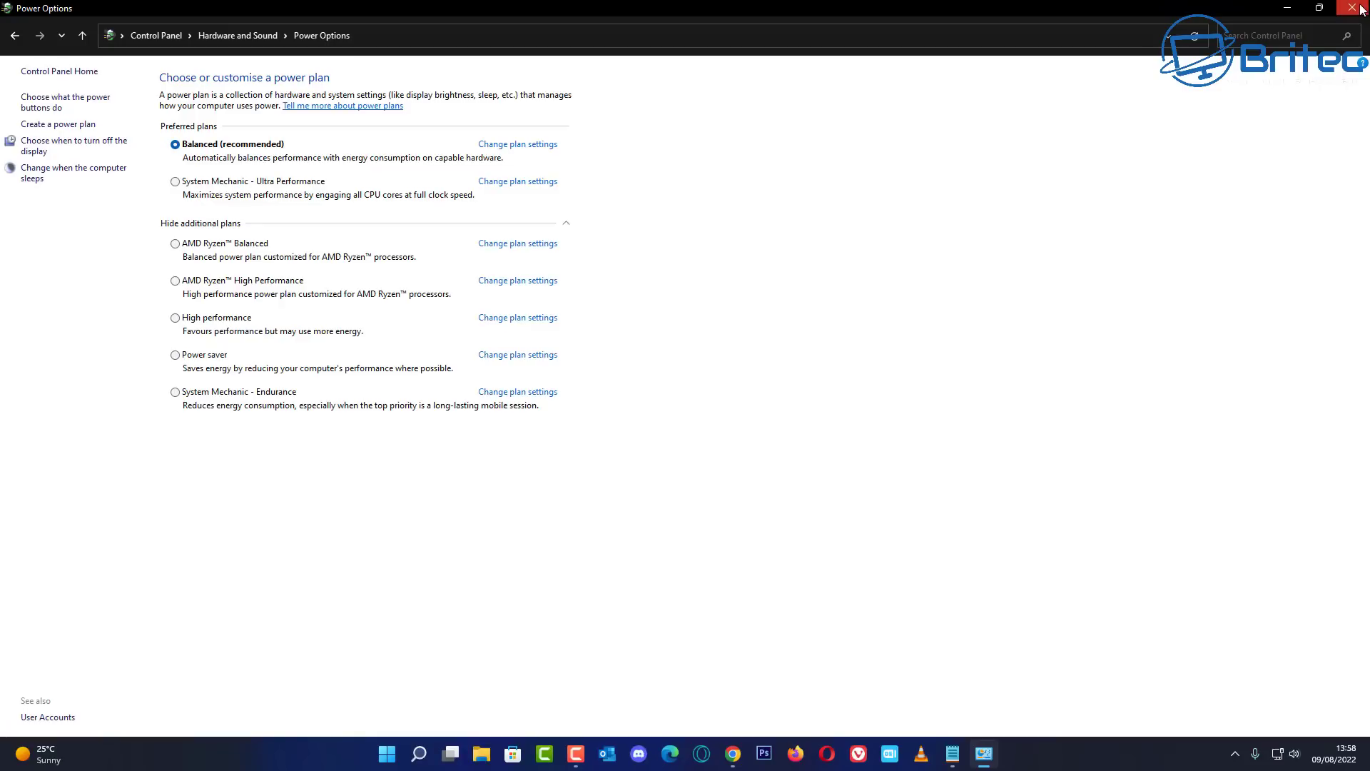
pyautogui.click(1360, 10)
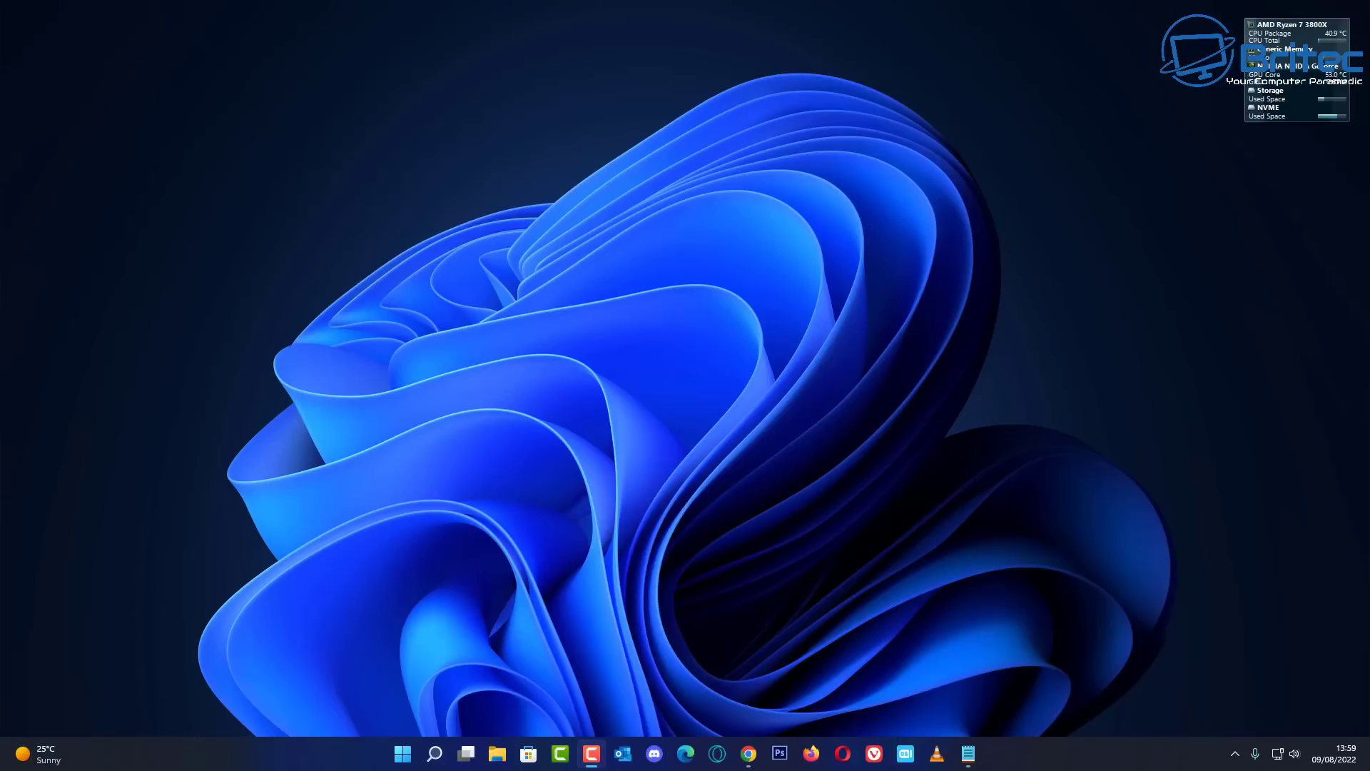
# Open Device Manager from the Start context menu and scroll through the device categories.
pyautogui.rightClick(403, 753)
pyautogui.click(392, 447)
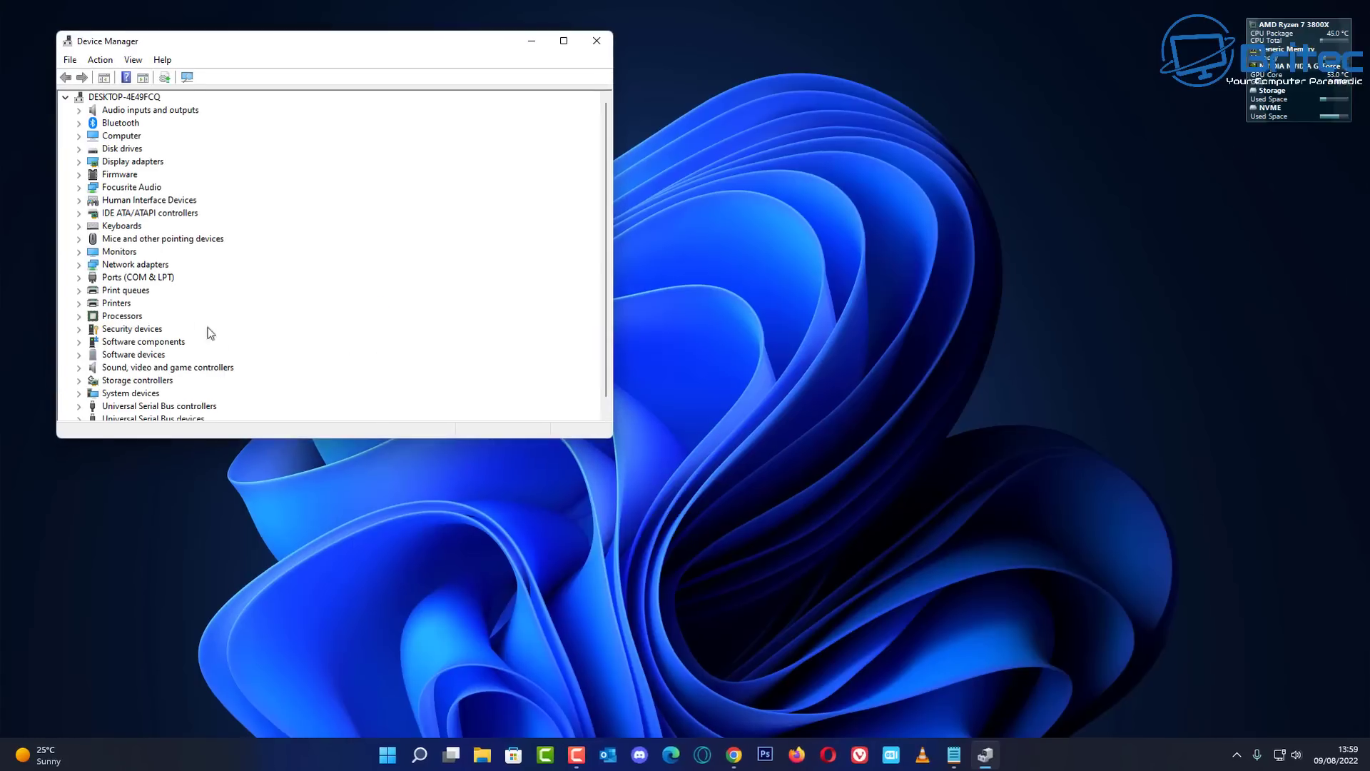
pyautogui.scroll(-1, 1003, 277)
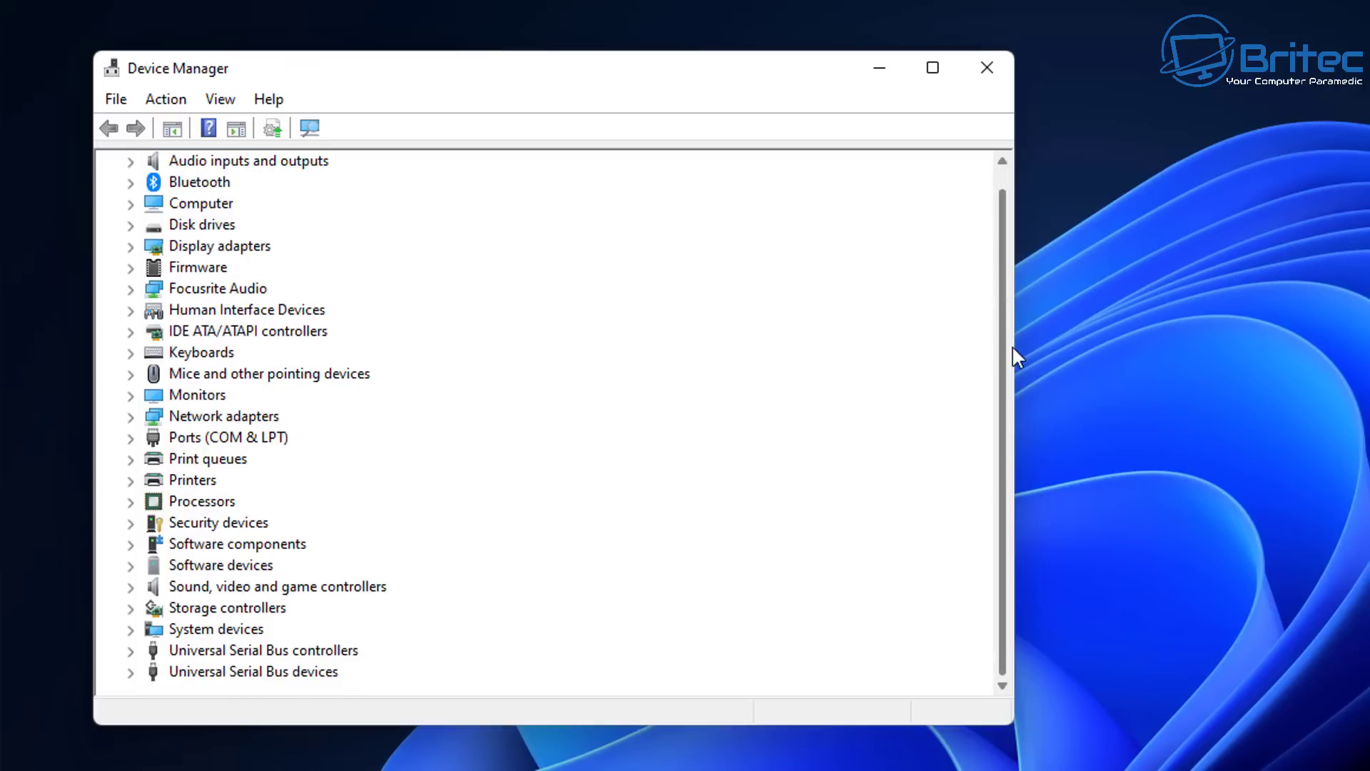
pyautogui.scroll(1, 306, 514)
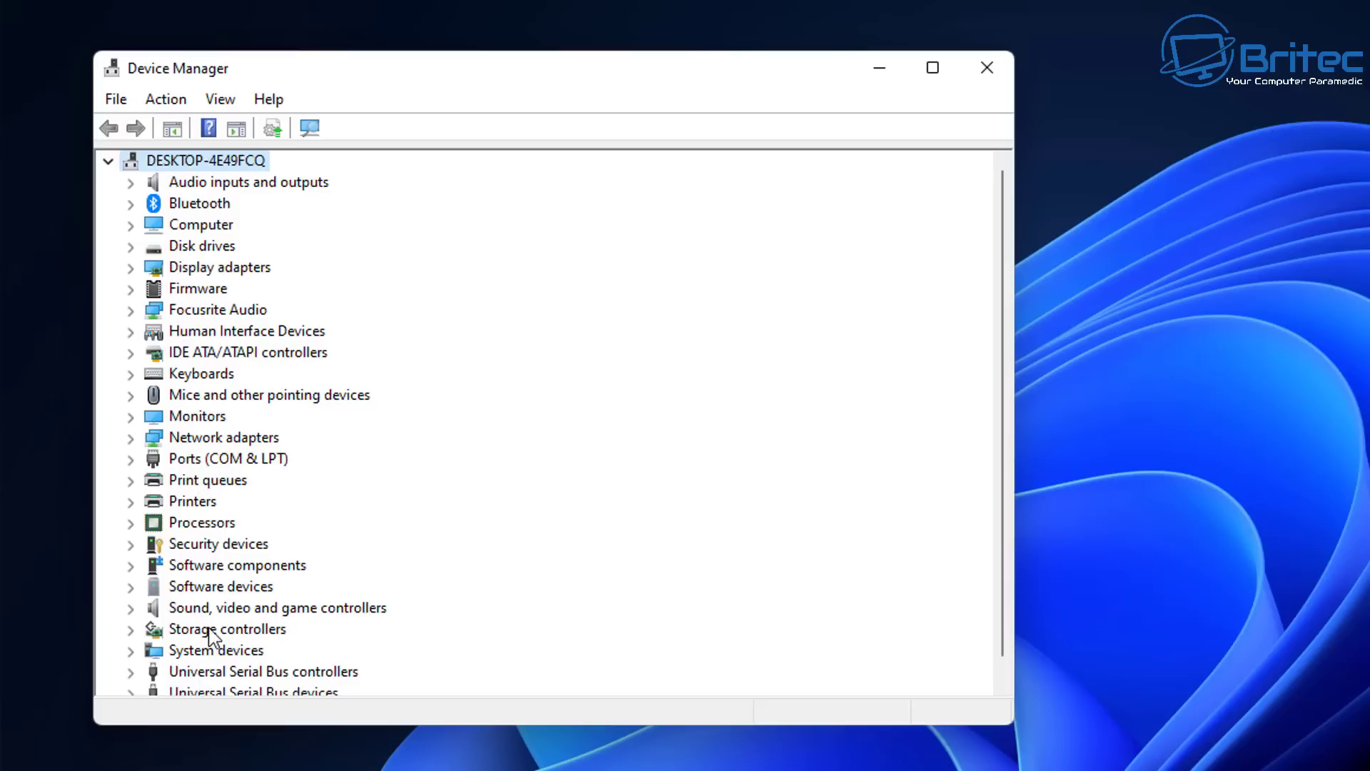
pyautogui.scroll(-1, 215, 646)
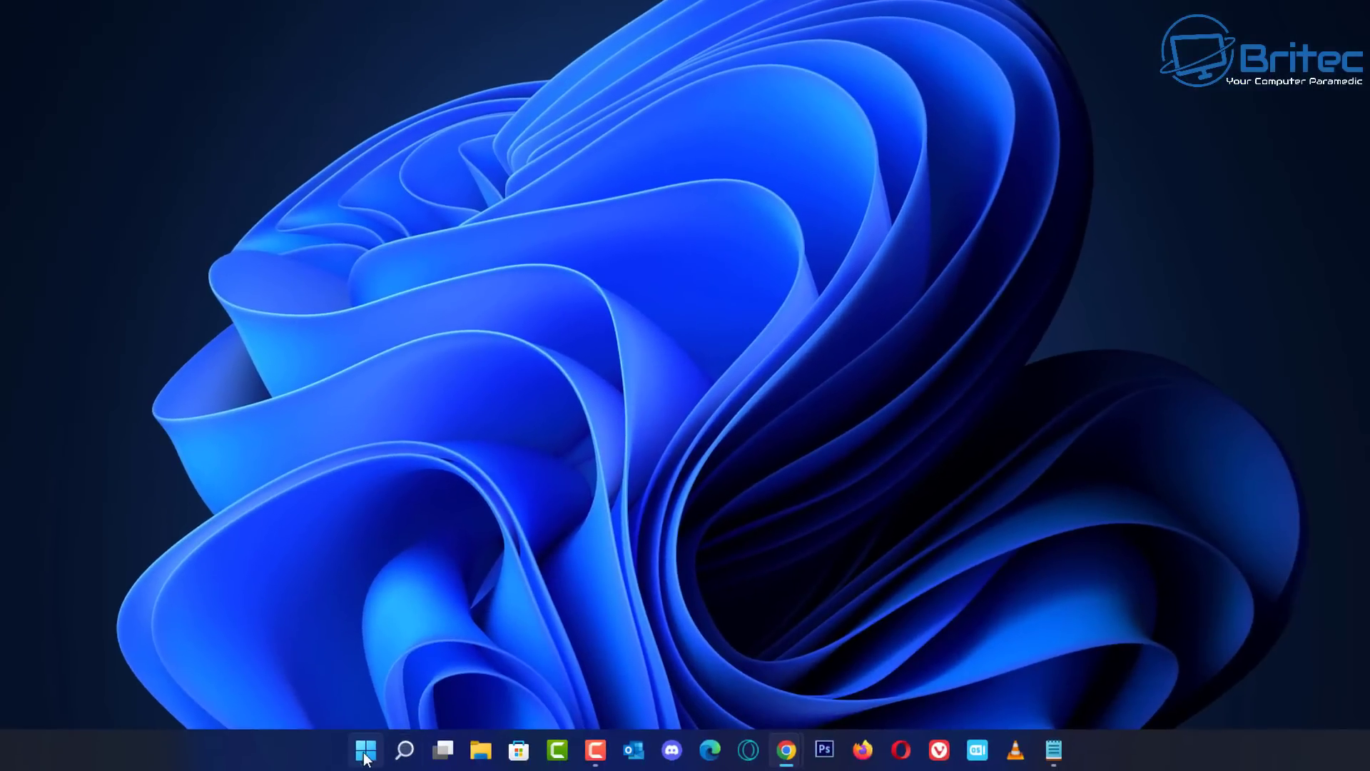
# In Settings > Windows Update, download the 2022-07 Cumulative Update (KB5015882).
pyautogui.click(364, 750)
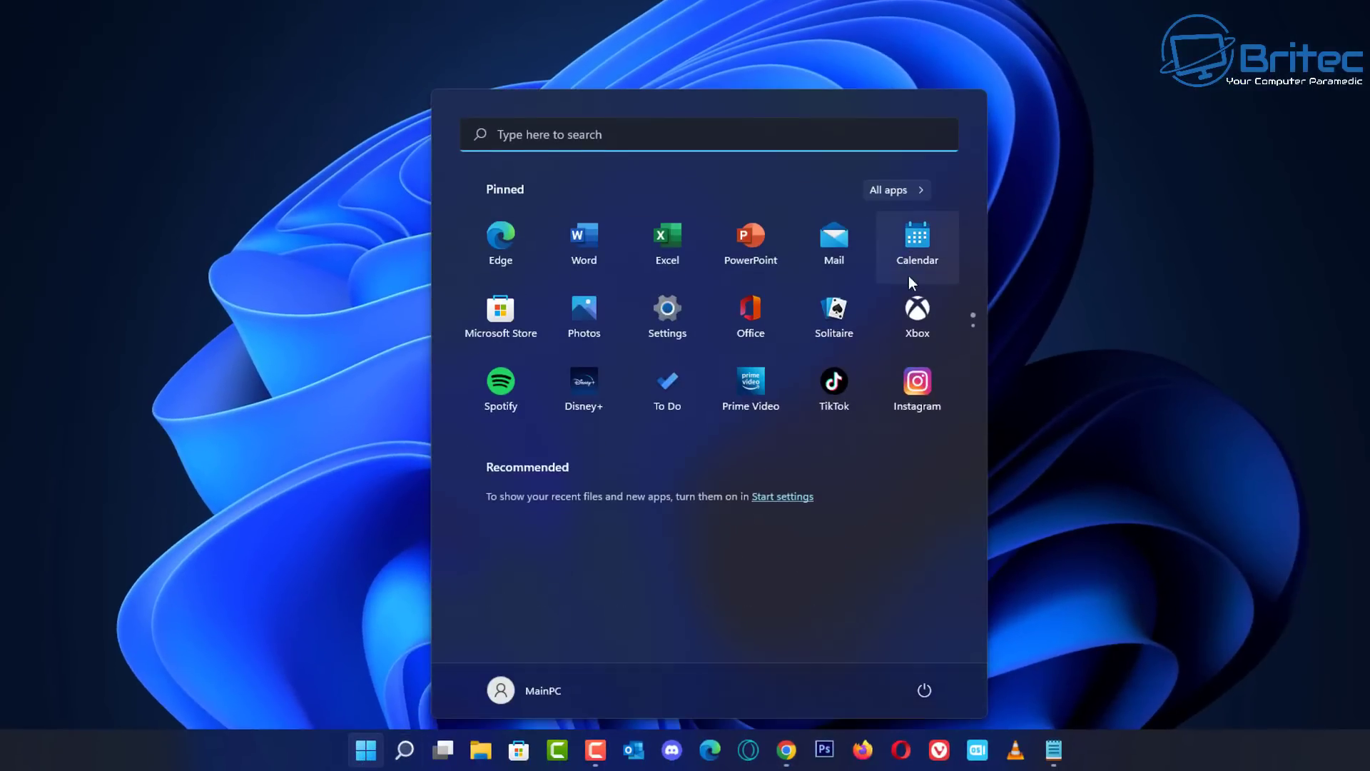
pyautogui.click(688, 307)
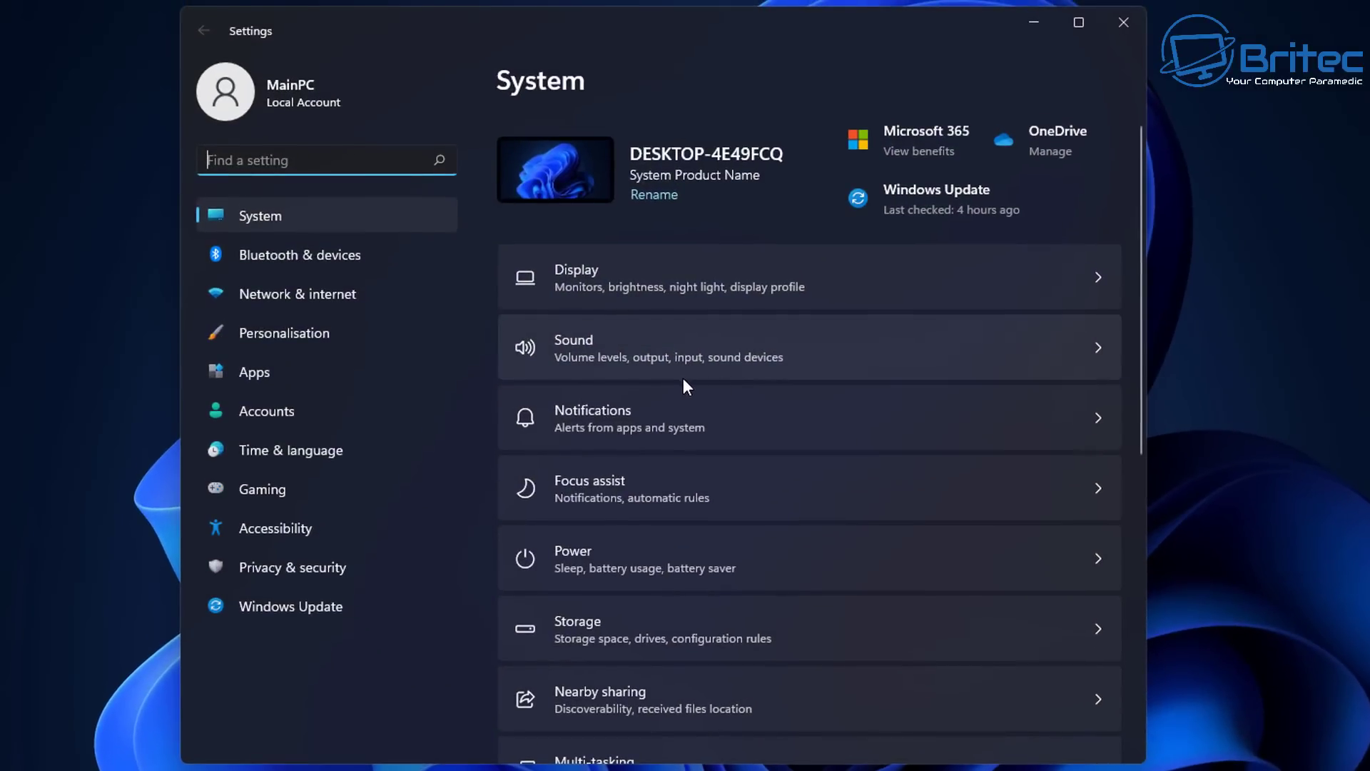
pyautogui.scroll(-3, 617, 556)
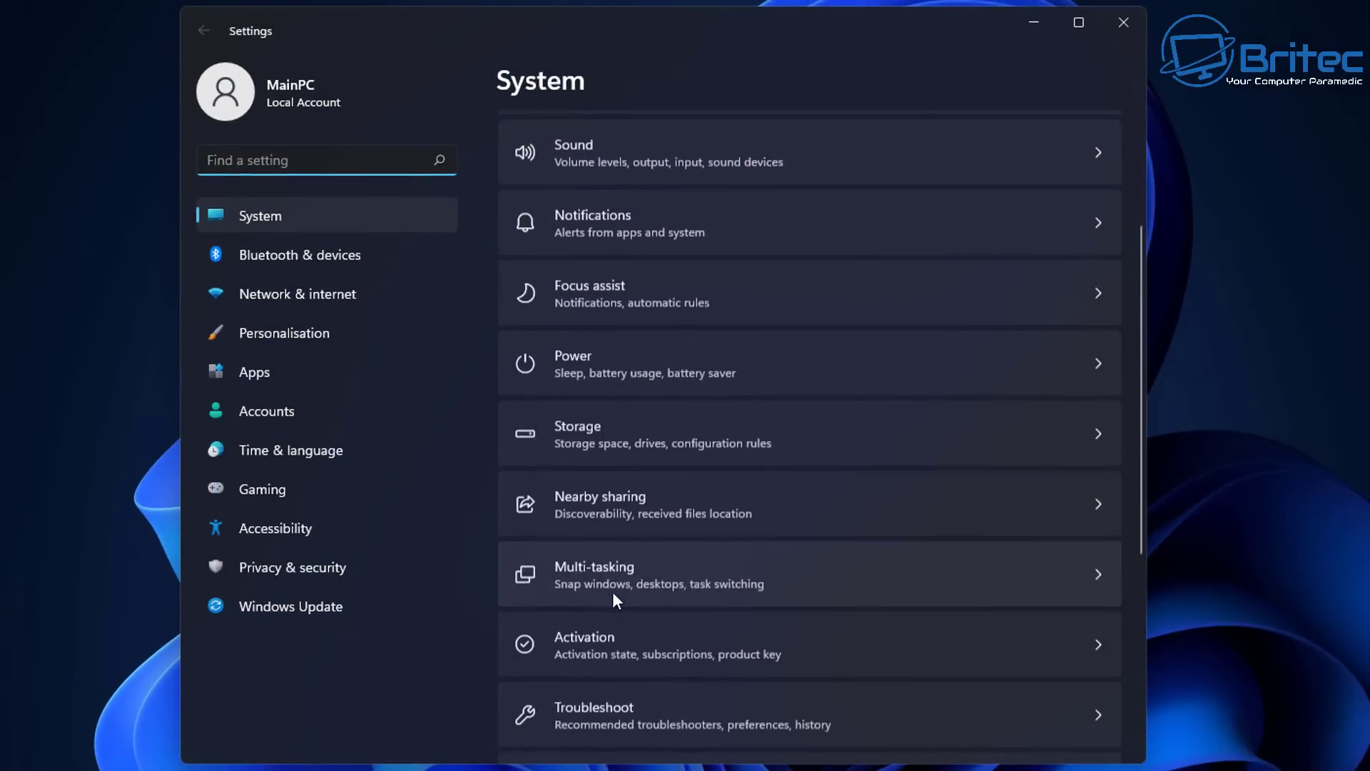
pyautogui.click(314, 615)
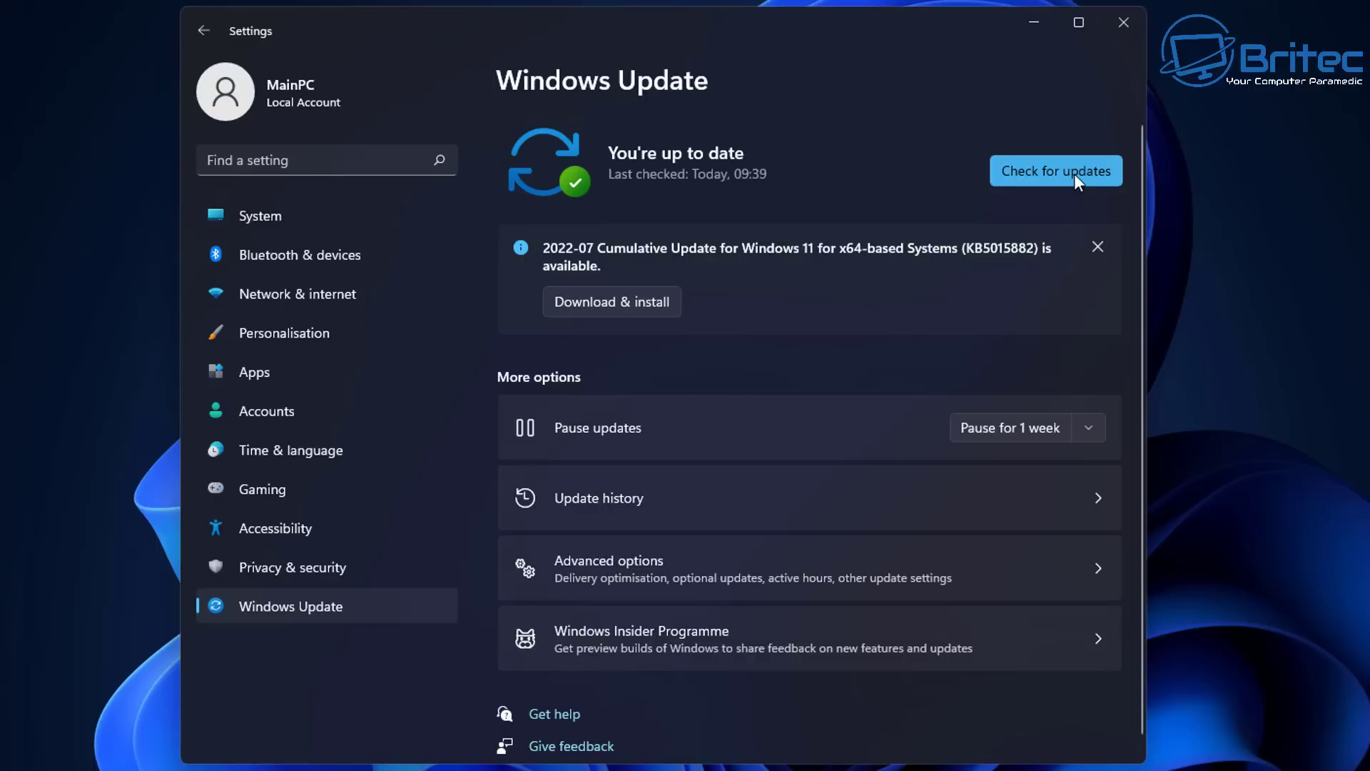
pyautogui.click(619, 306)
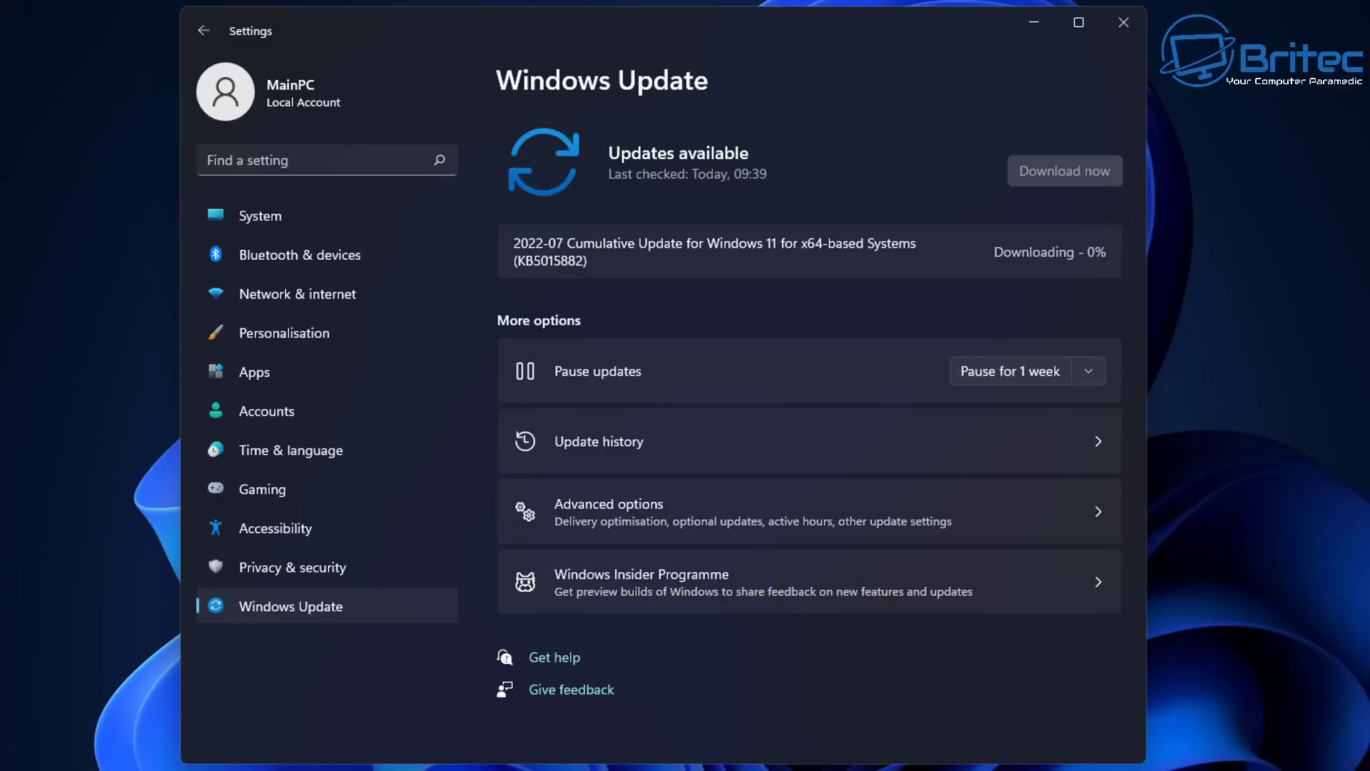
# Close the Settings window while the update keeps downloading.
pyautogui.click(1123, 23)
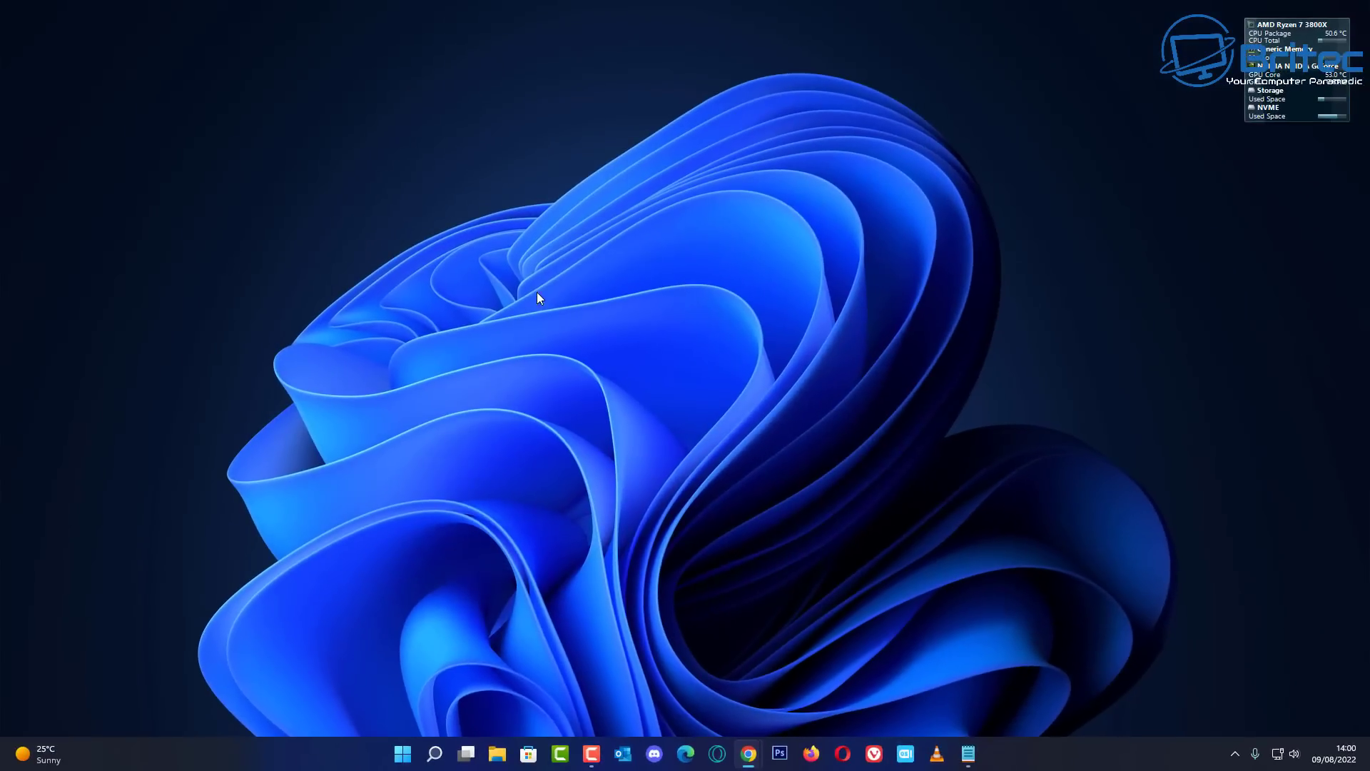